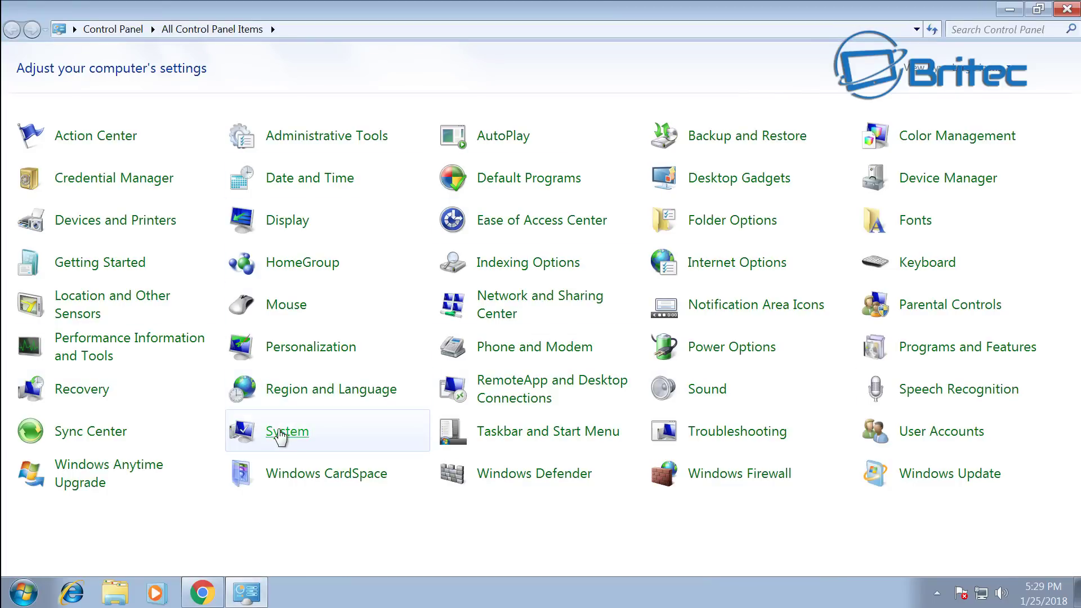
- Set the Control Panel view to large icons, check the Windows edition and activation details on the System page, and close it
left_click(987, 68)
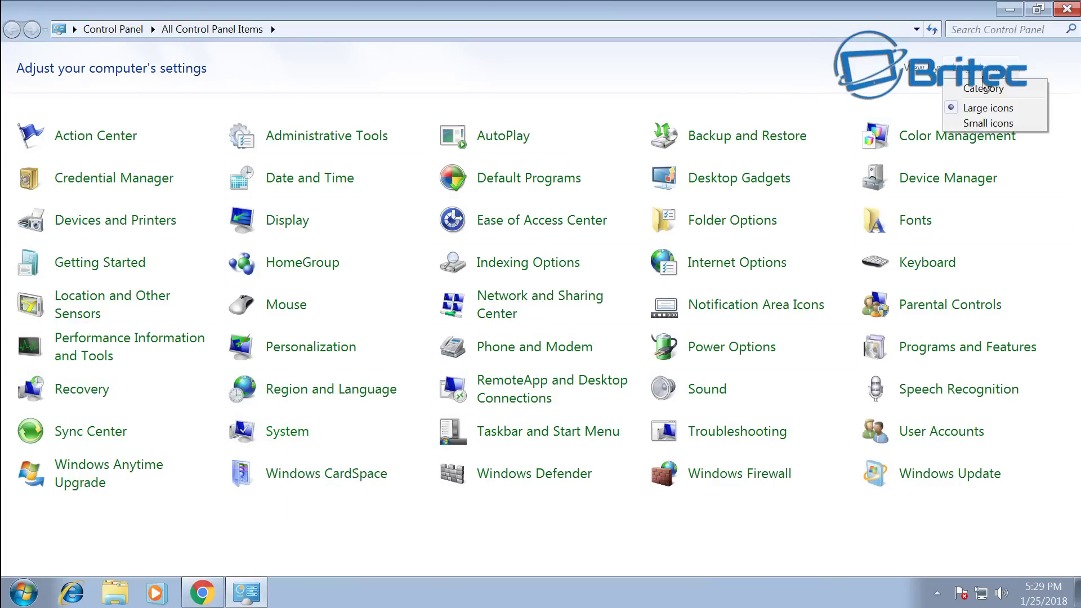
left_click(985, 90)
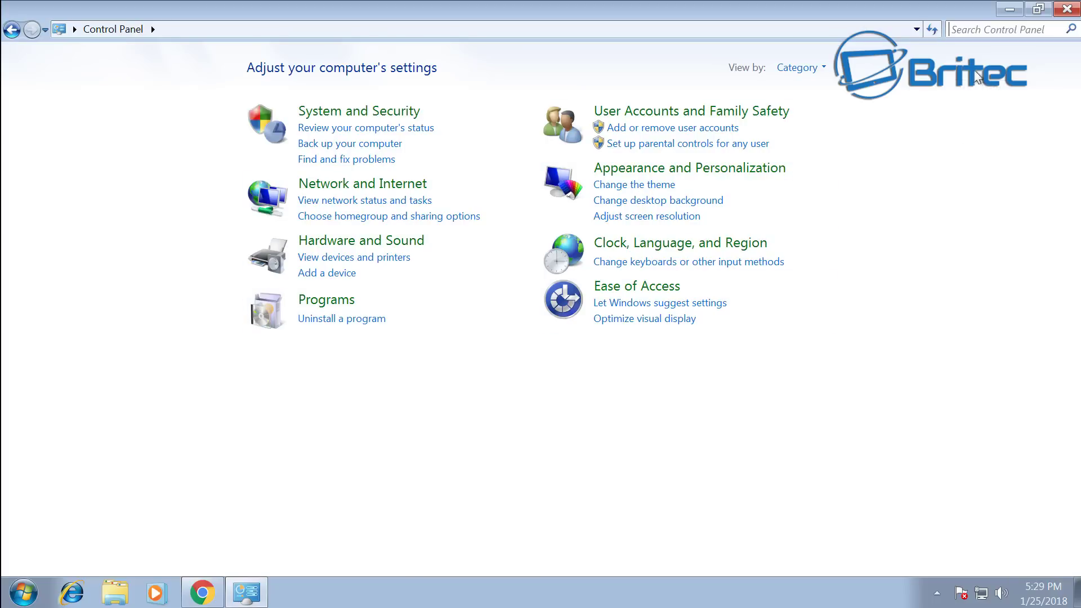
left_click(802, 68)
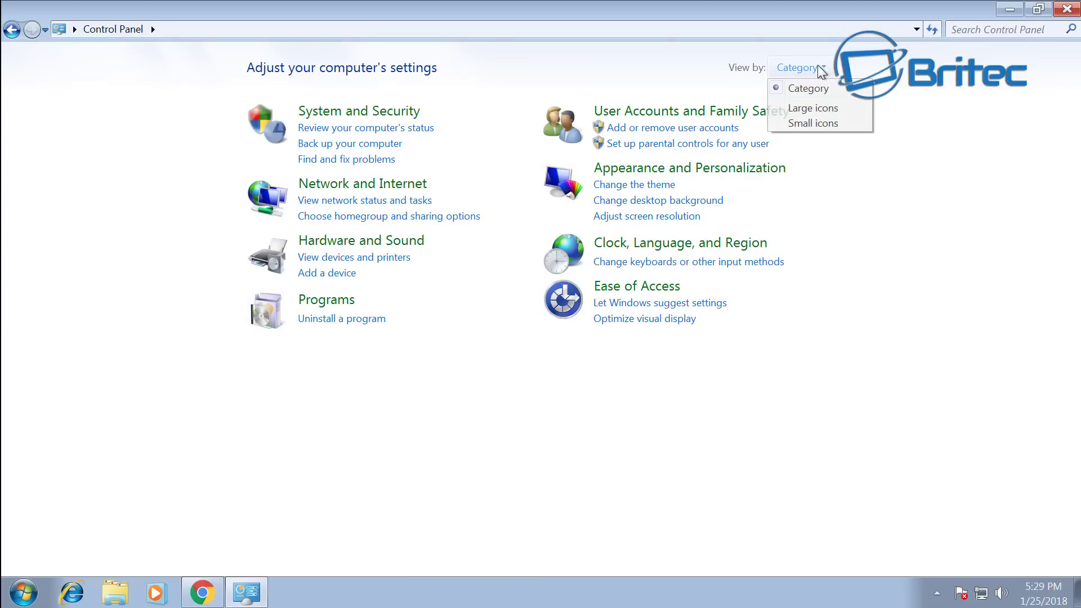
left_click(806, 109)
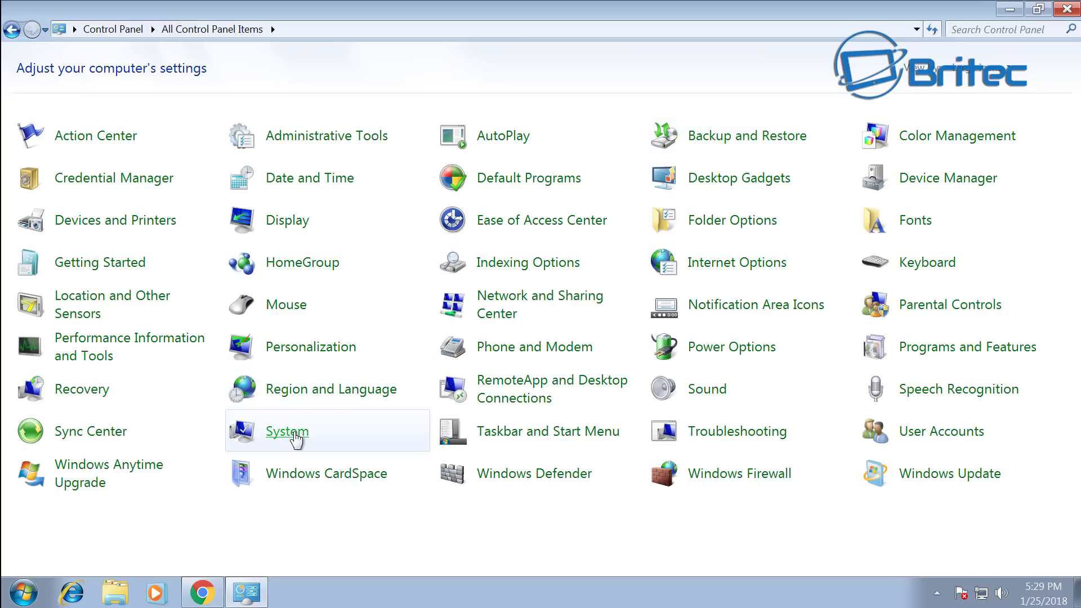
left_click(293, 438)
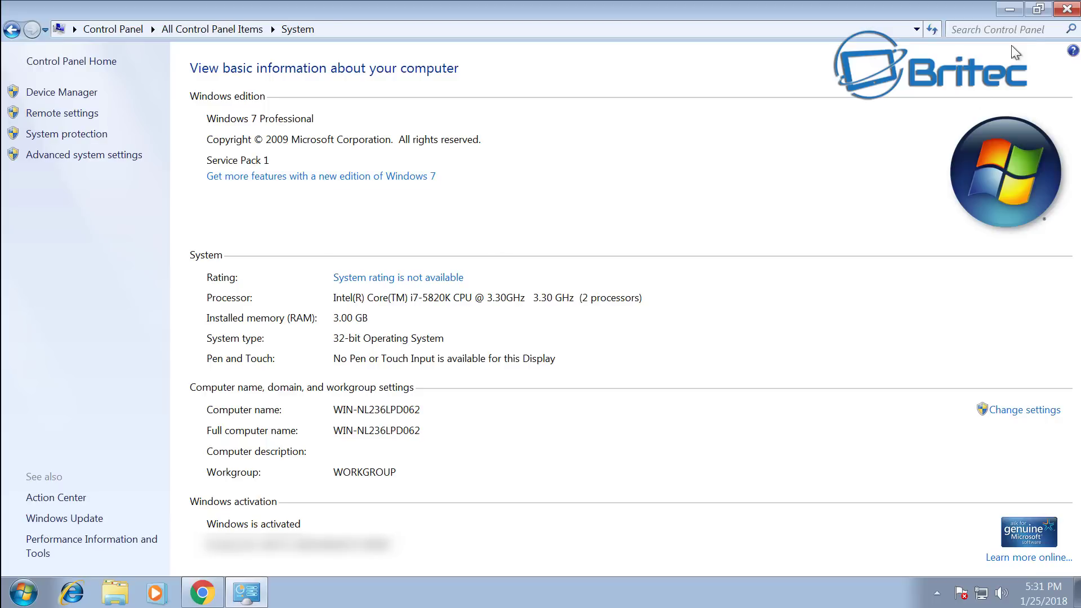
left_click(1067, 8)
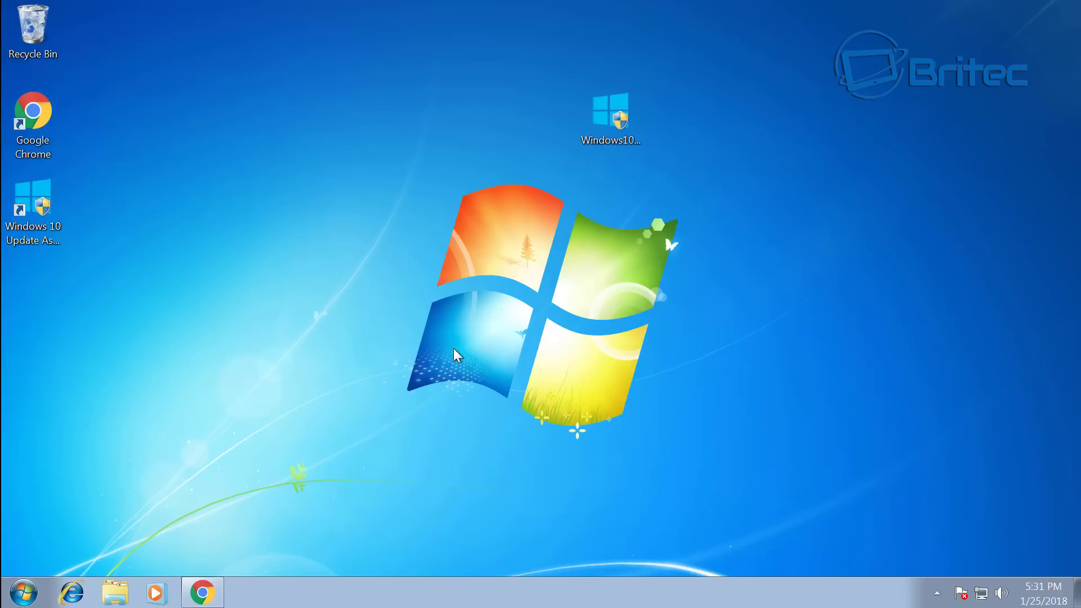
- Move the Windows10Upgrade9252 installer icon on the desktop to just above the Windows logo
left_click_drag(601, 117, 497, 130)
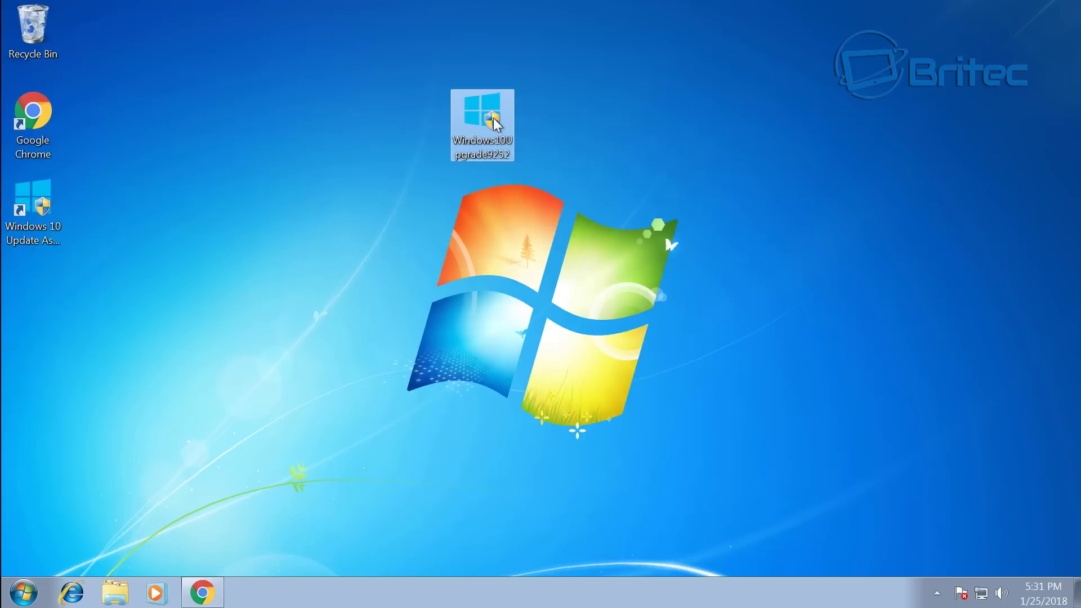
left_click(474, 230)
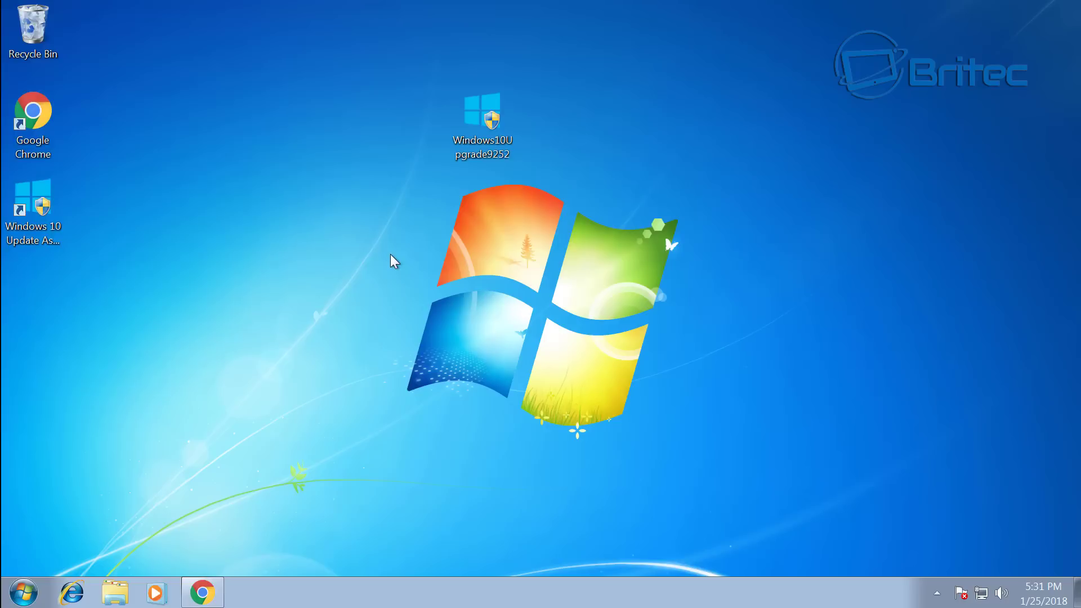
- Switch to Chrome and download the media creation tool from Microsoft's Download Windows 10 page
left_click(212, 597)
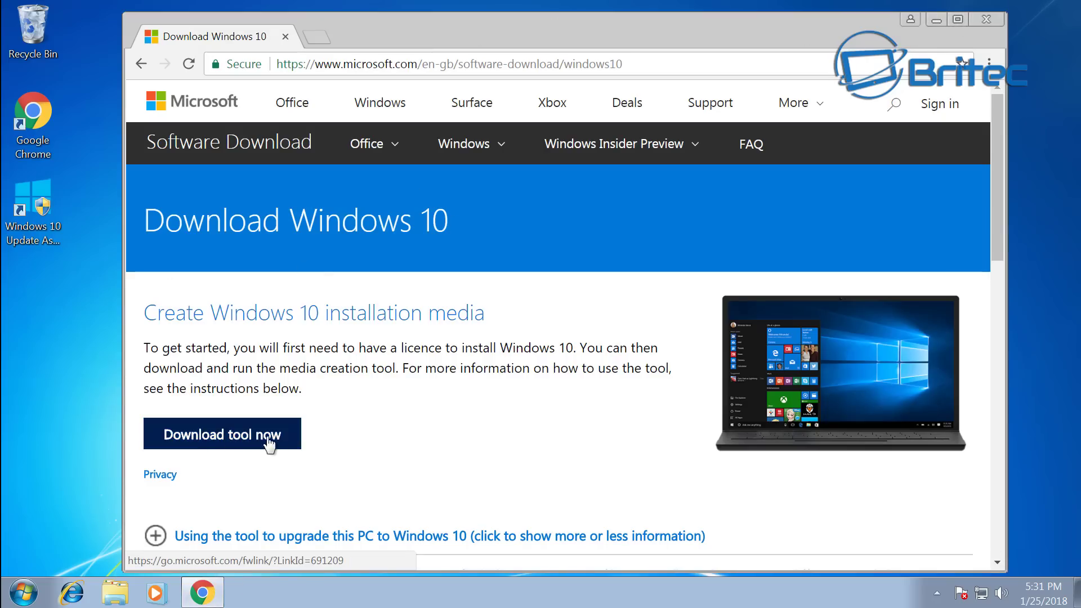
left_click(237, 438)
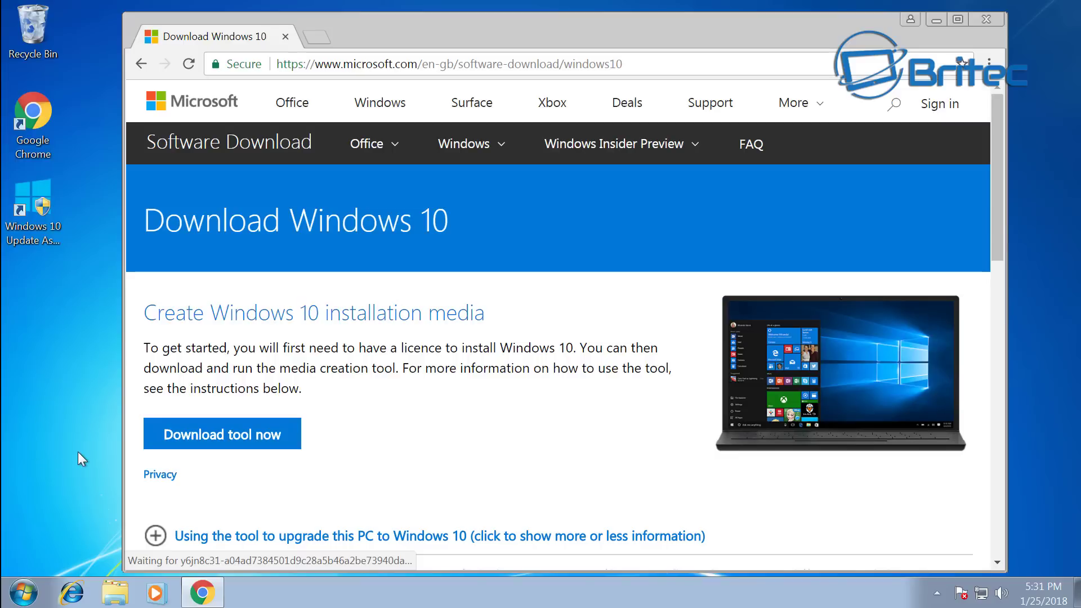
left_click(249, 442)
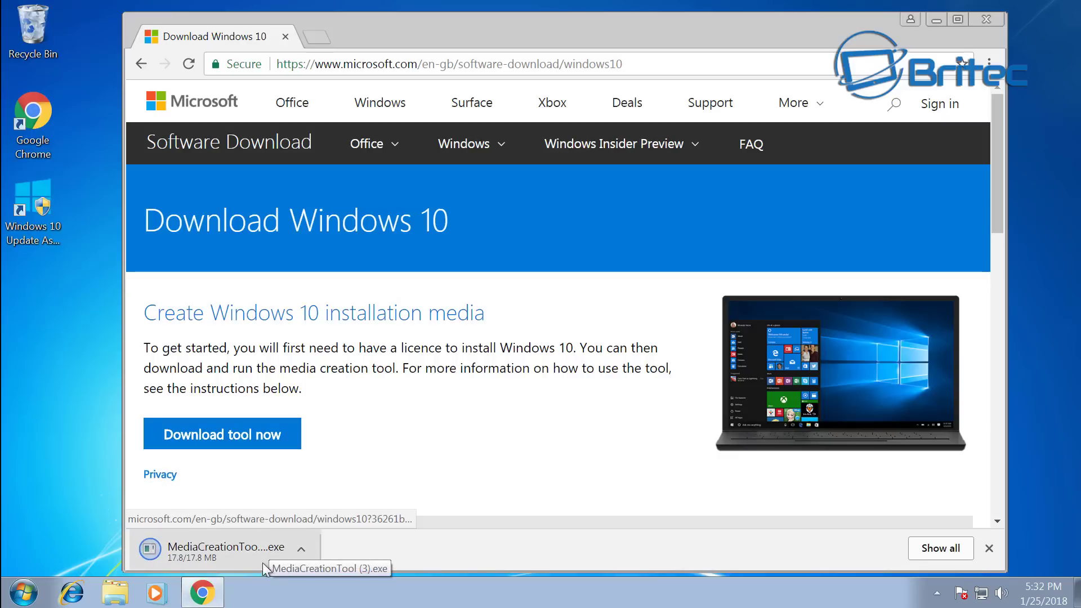
- Run the downloaded MediaCreationTool with permission to change the computer, and minimise the browser window
left_click(214, 550)
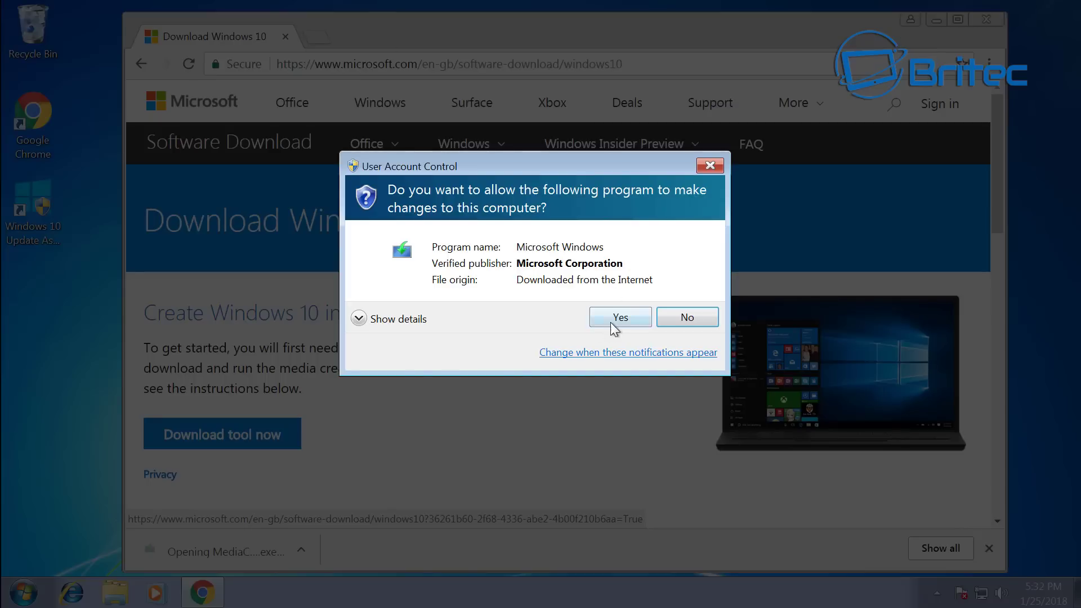
left_click(611, 318)
left_click(935, 20)
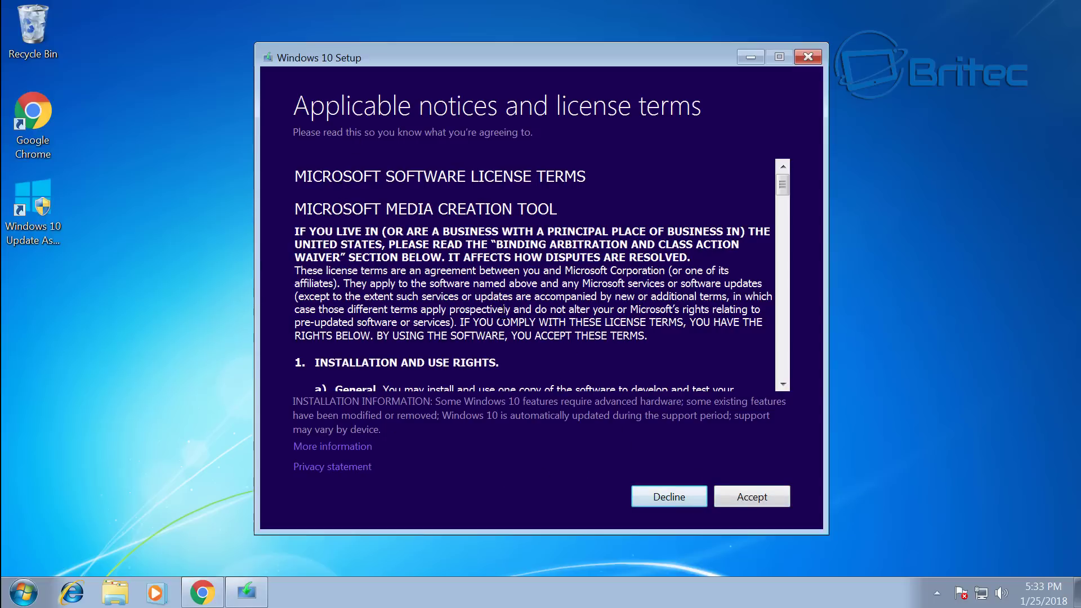
- Accept the media creation tool's license terms and continue with the option to upgrade this PC now
left_click(744, 498)
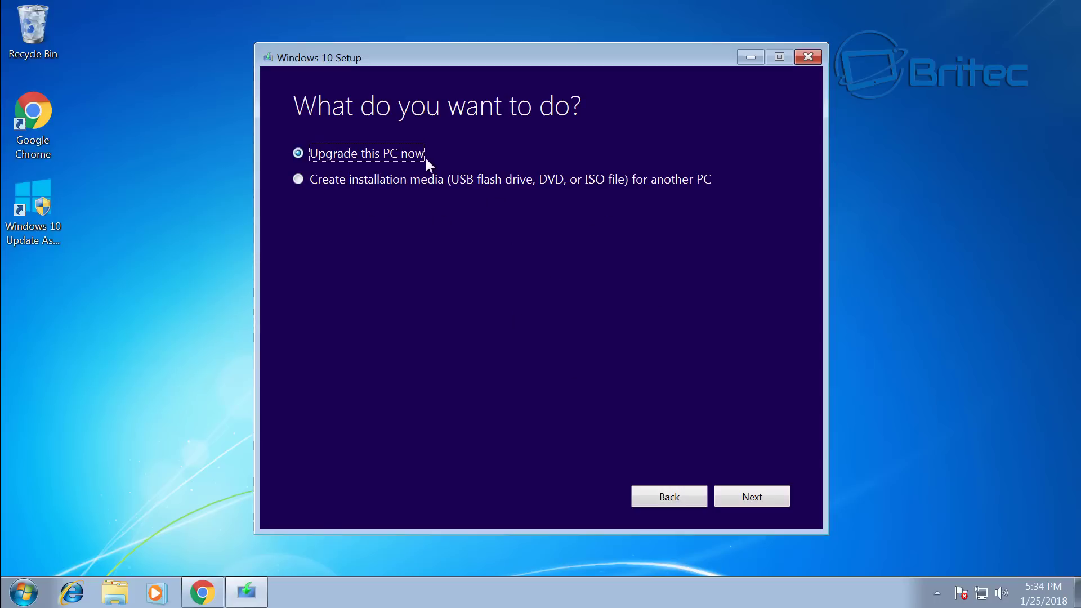
left_click(758, 499)
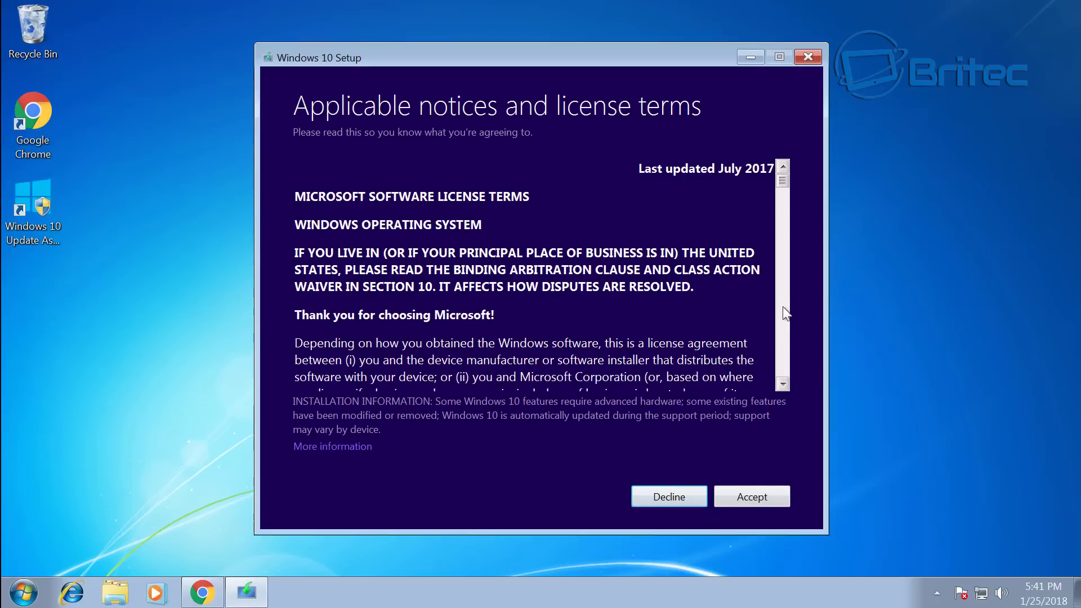
- Look through the Windows operating system license terms and accept them
left_click_drag(783, 183, 783, 219)
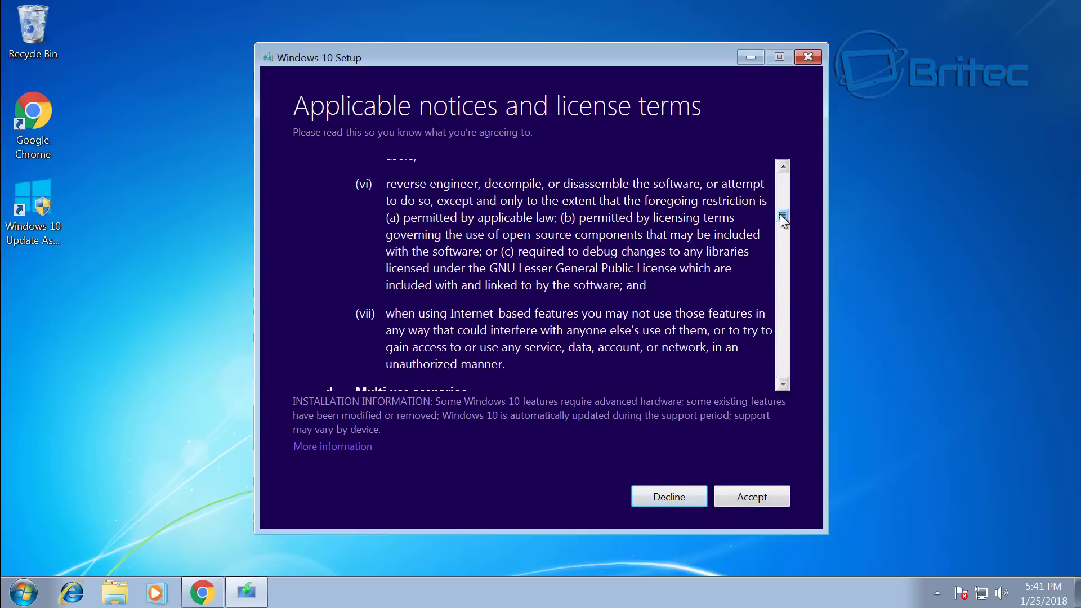
left_click(755, 496)
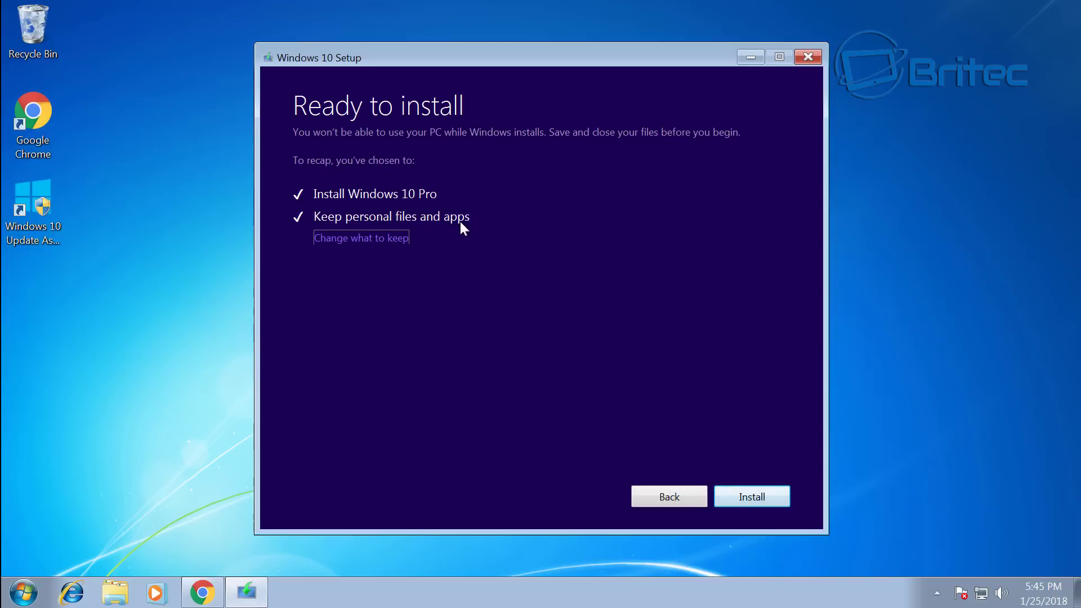
- Review what to keep, leave it at personal files and apps, and start the Windows 10 Pro installation
left_click(375, 239)
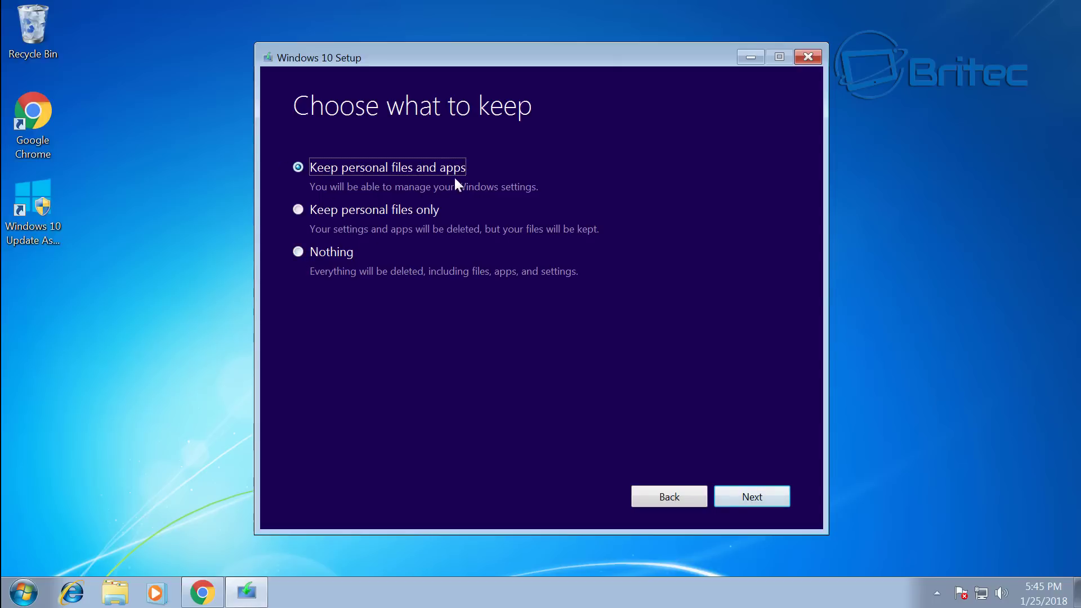
left_click(759, 498)
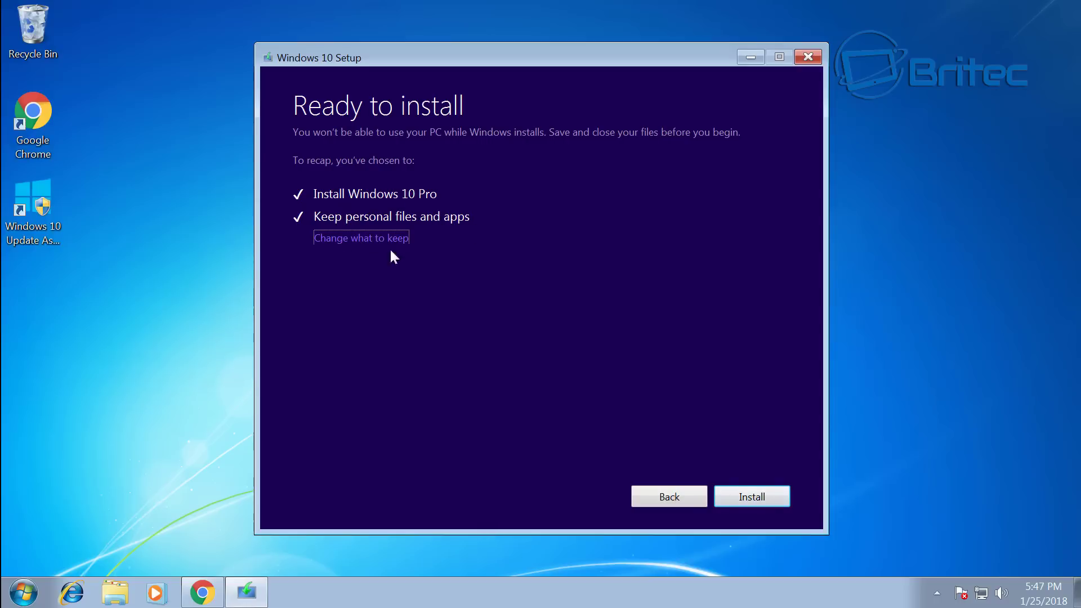
left_click(749, 494)
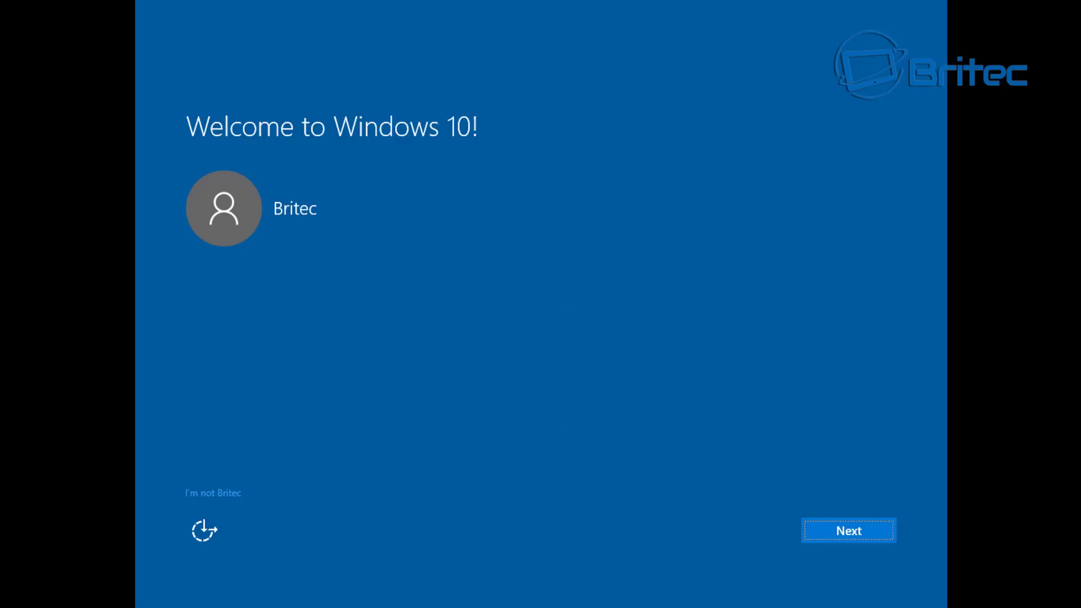
- Continue past the welcome screen with the existing account and turn off Location and Speech recognition in the privacy settings
left_click(850, 532)
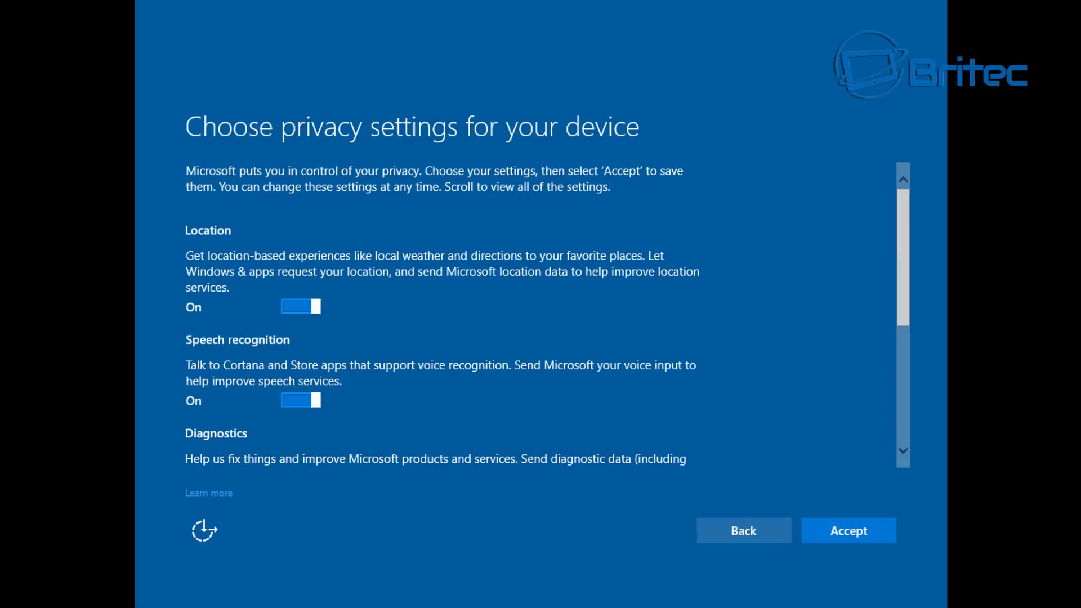
scroll(826, 326, "down", 5)
scroll(361, 299, "up", 5)
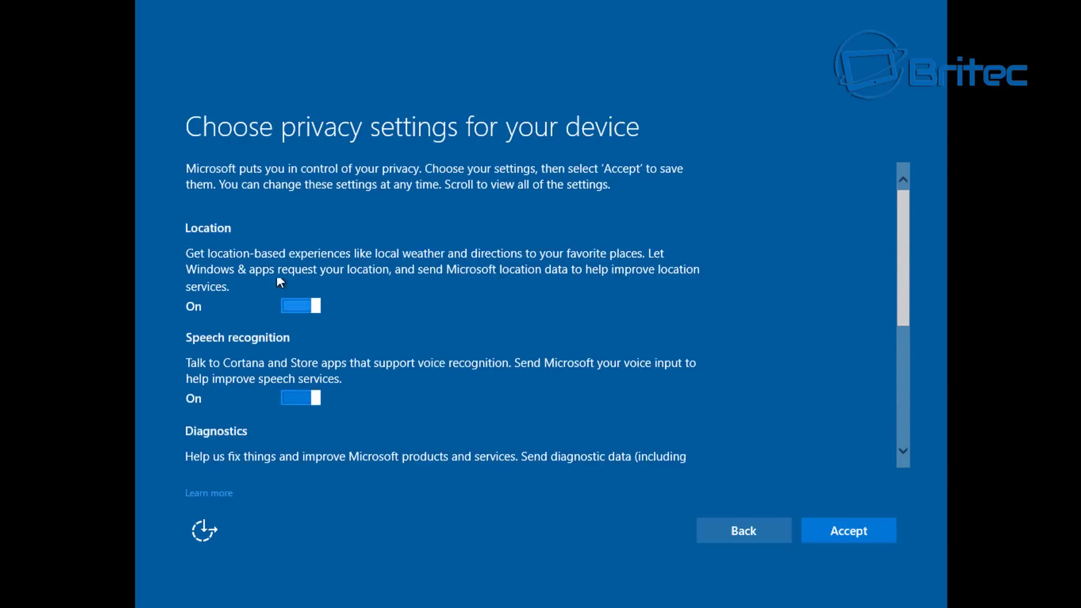
left_click(301, 306)
scroll(321, 338, "down", 2)
left_click(308, 299)
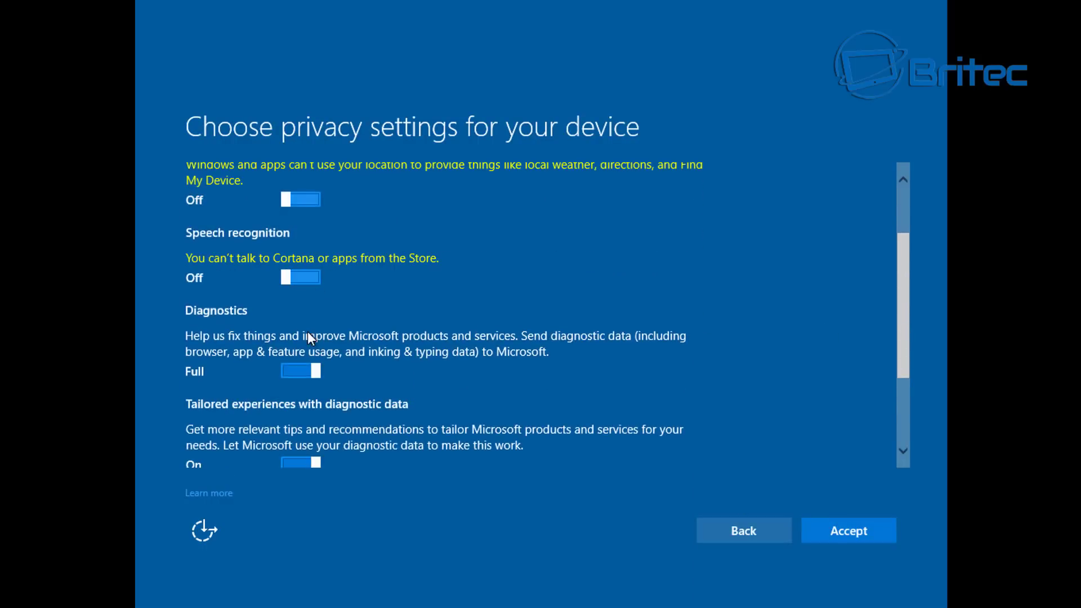
- Set Diagnostics to Basic, turn off Tailored experiences and Relevant Ads, and accept the privacy settings
left_click(301, 370)
left_click(302, 449)
scroll(440, 360, "down", 3)
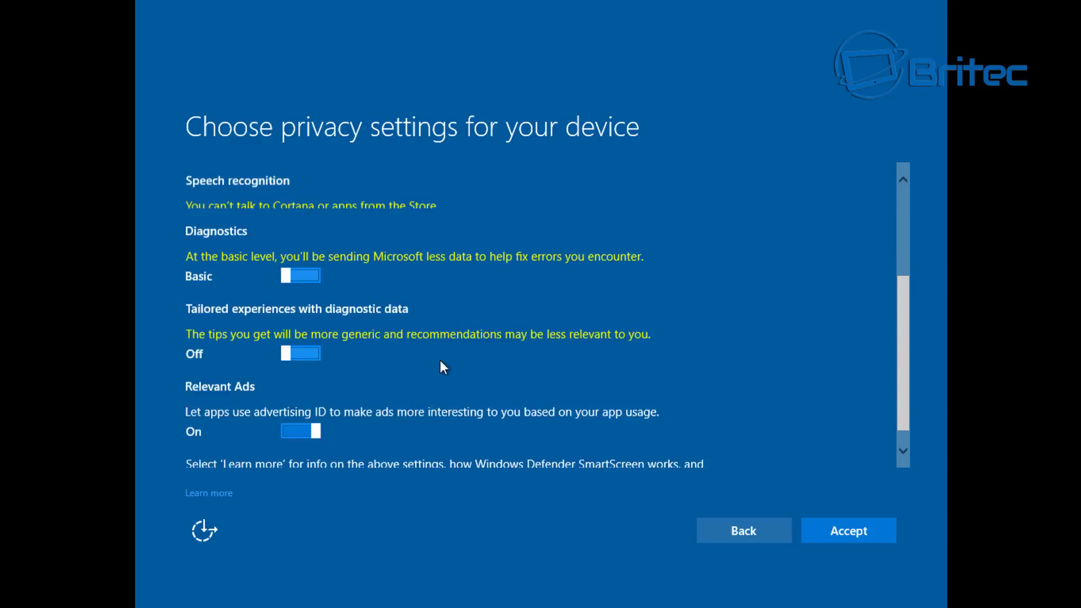
left_click(294, 428)
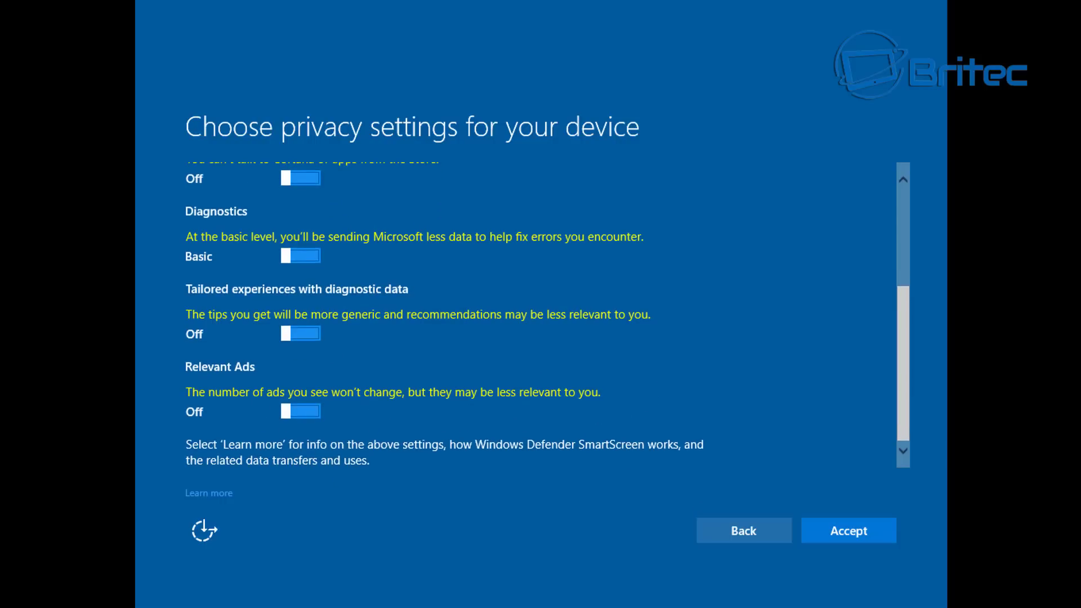
left_click(858, 532)
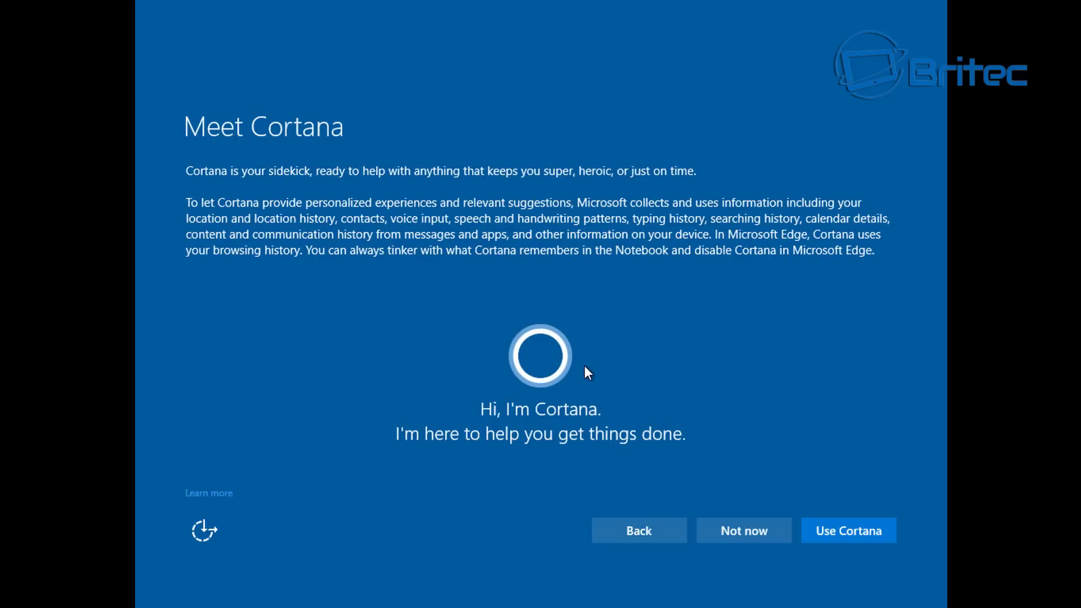
- Decline Cortana for now and accept the new Windows 10 apps as defaults
left_click(735, 529)
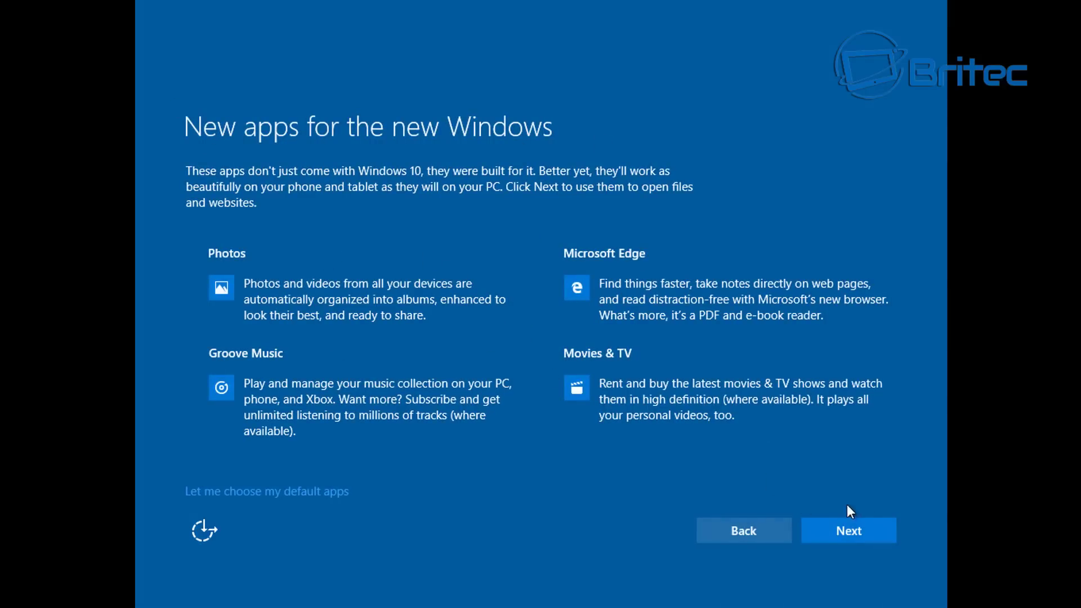
left_click(849, 531)
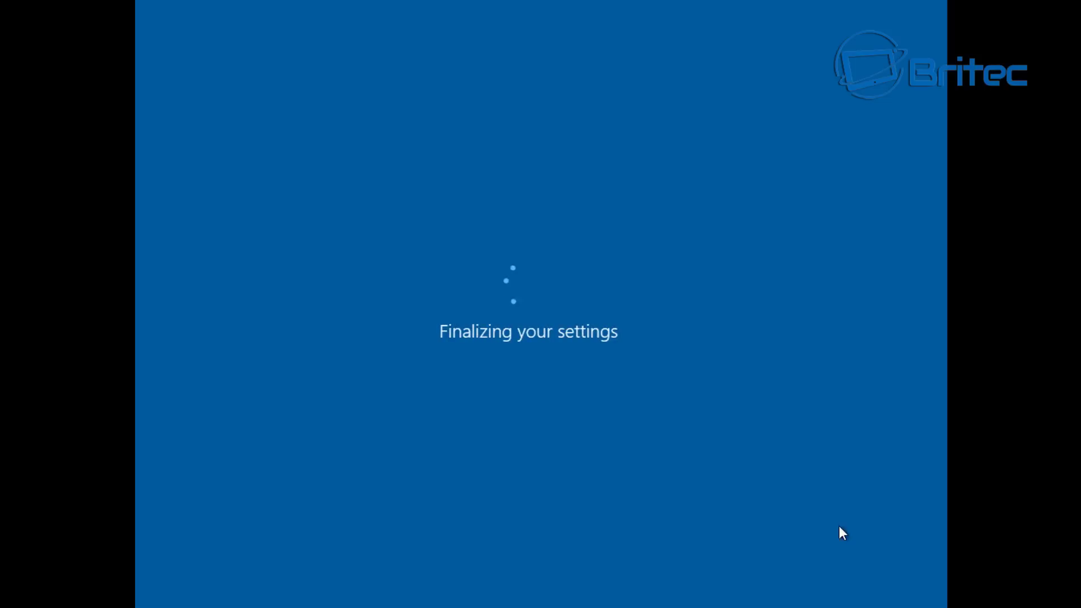